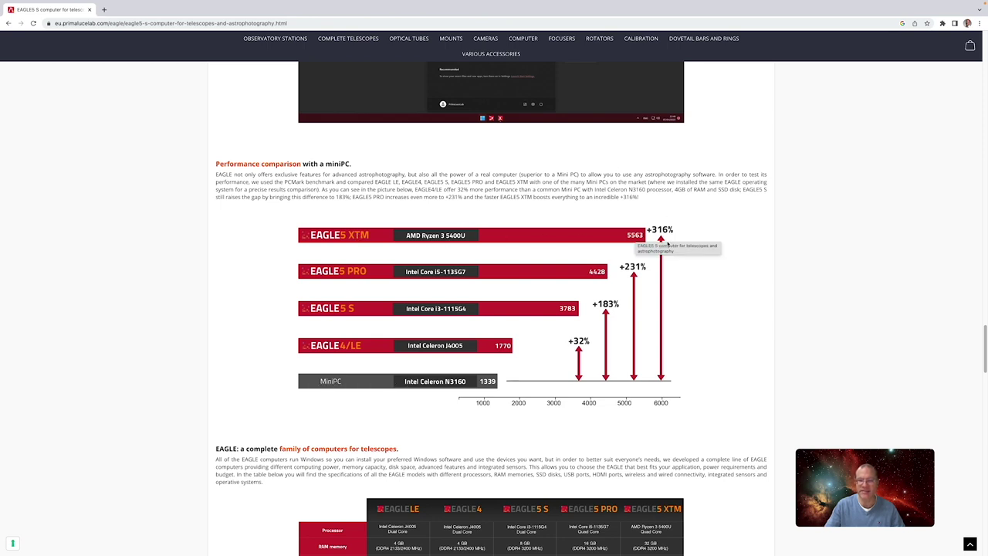
{"action": "scroll", "coordinate": [572, 310], "scroll_direction": "down", "scroll_amount": 5}
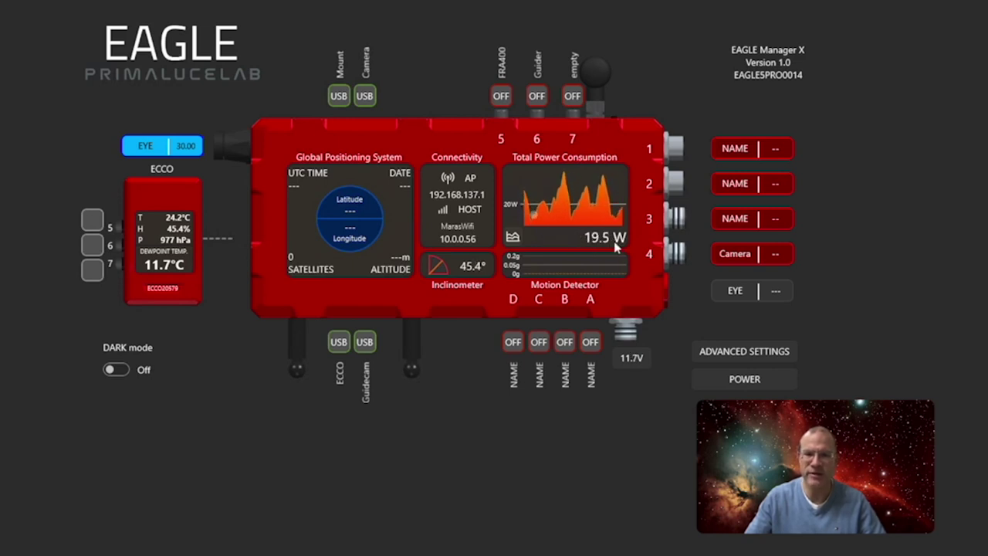
Step: Change the EAGLE's power source to Battery and confirm the choice
{"action": "left_click", "coordinate": [629, 356]}
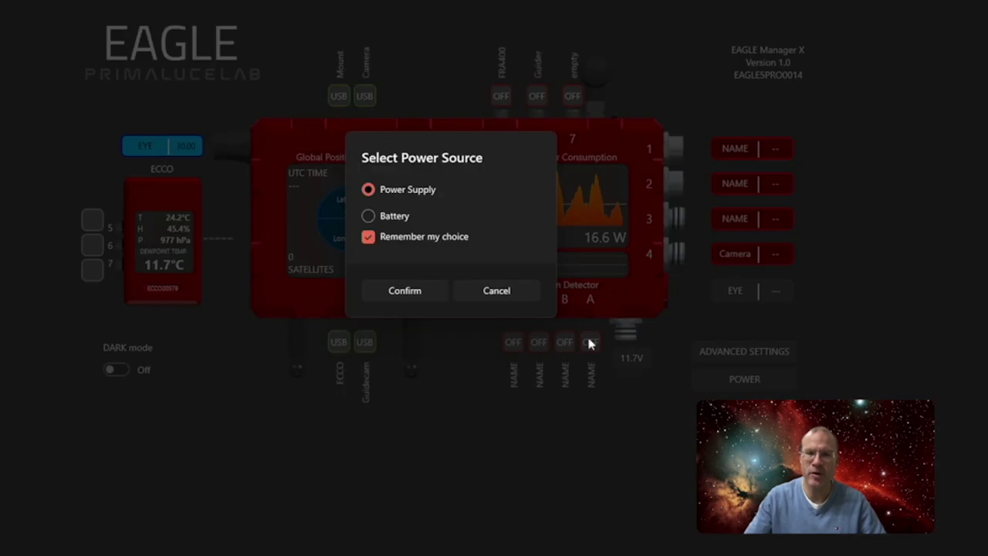
{"action": "left_click", "coordinate": [369, 218]}
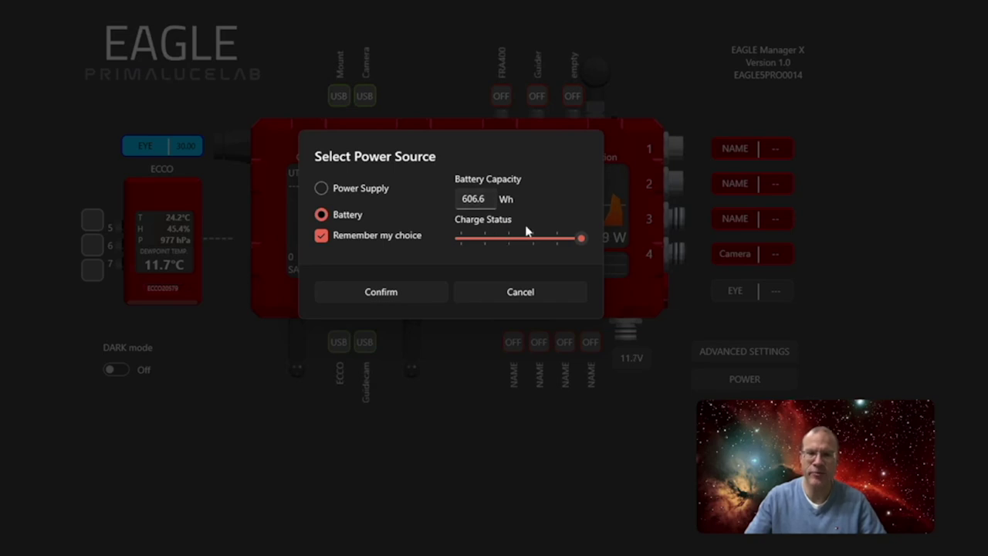
{"action": "left_click", "coordinate": [379, 298]}
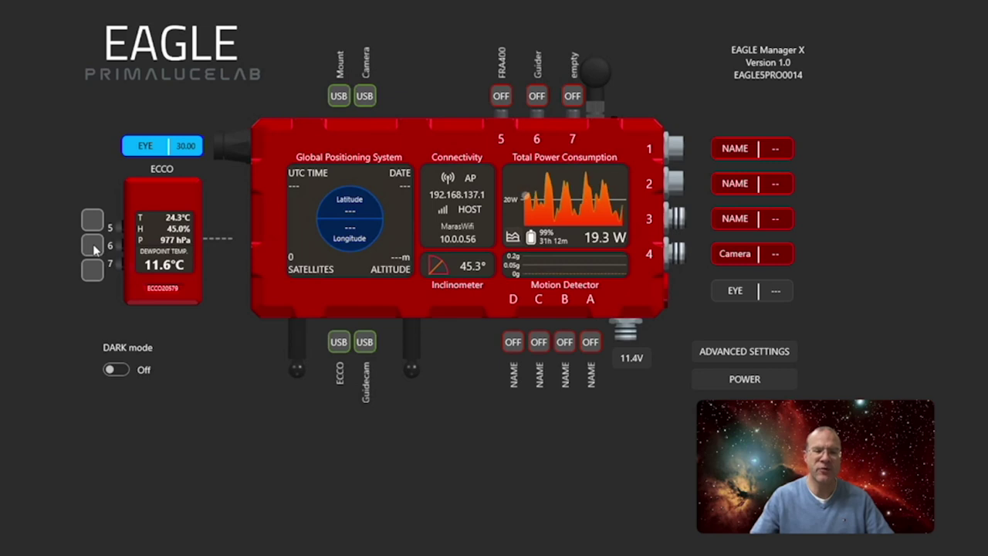
Step: Turn DARK mode on to view the darker interface, and switch it off again
{"action": "left_click", "coordinate": [114, 371]}
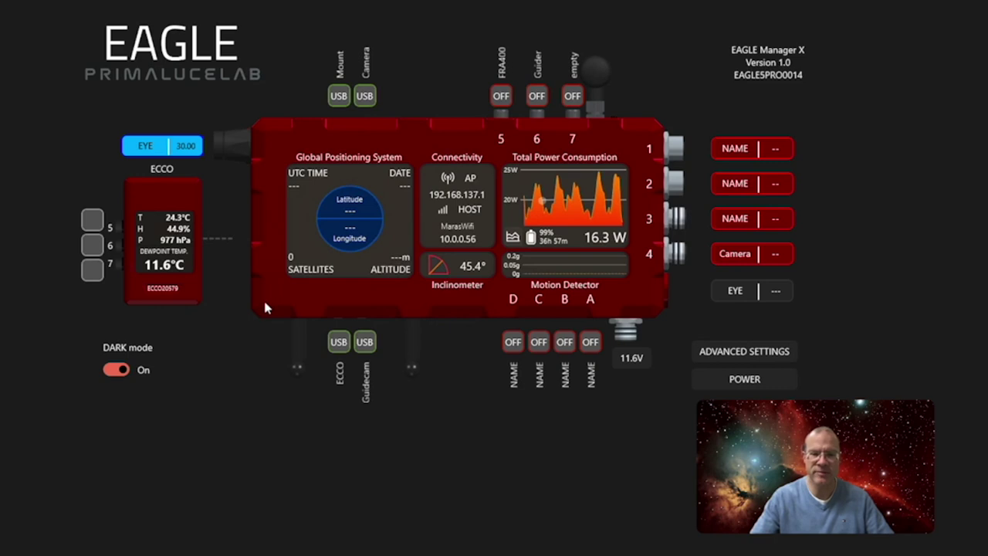
{"action": "left_click", "coordinate": [116, 369]}
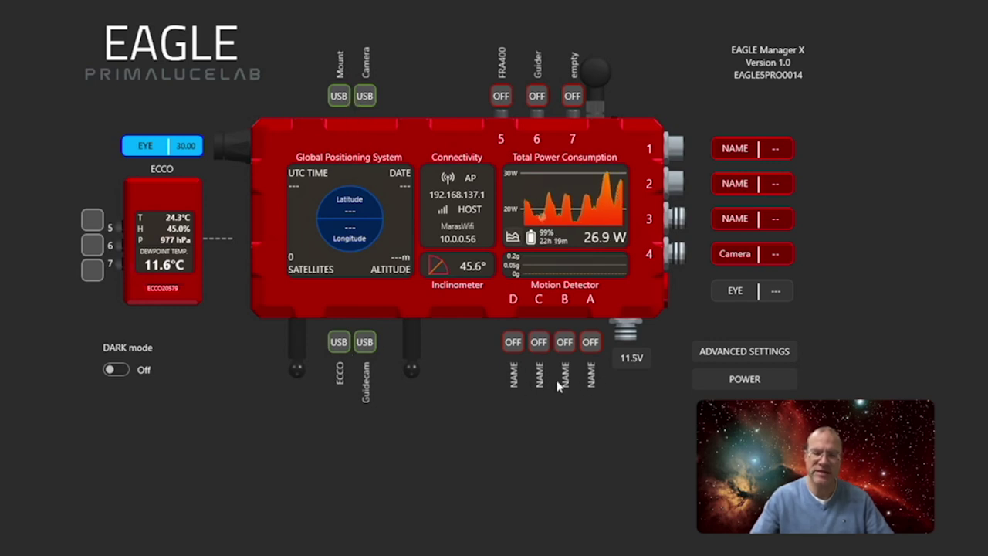
Step: Toggle USB port D on, and switch it off again
{"action": "left_click", "coordinate": [514, 343]}
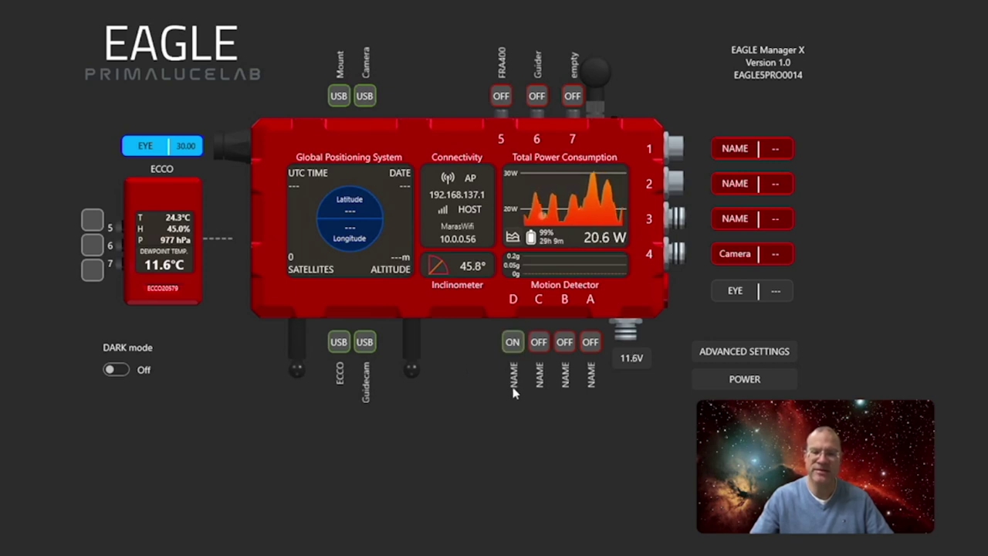
{"action": "left_click", "coordinate": [516, 346]}
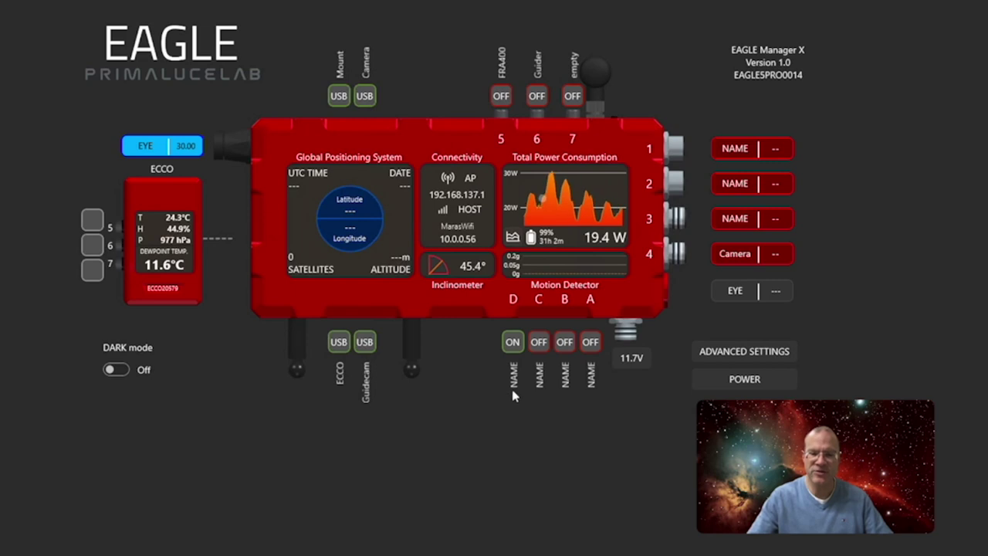
{"action": "left_click", "coordinate": [513, 344]}
{"action": "left_click", "coordinate": [512, 344]}
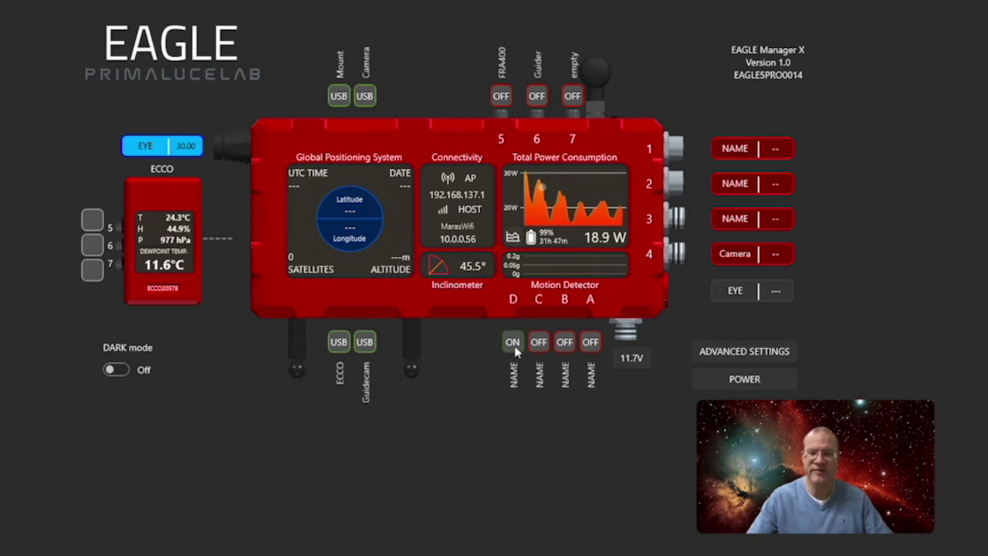
{"action": "left_click", "coordinate": [513, 344]}
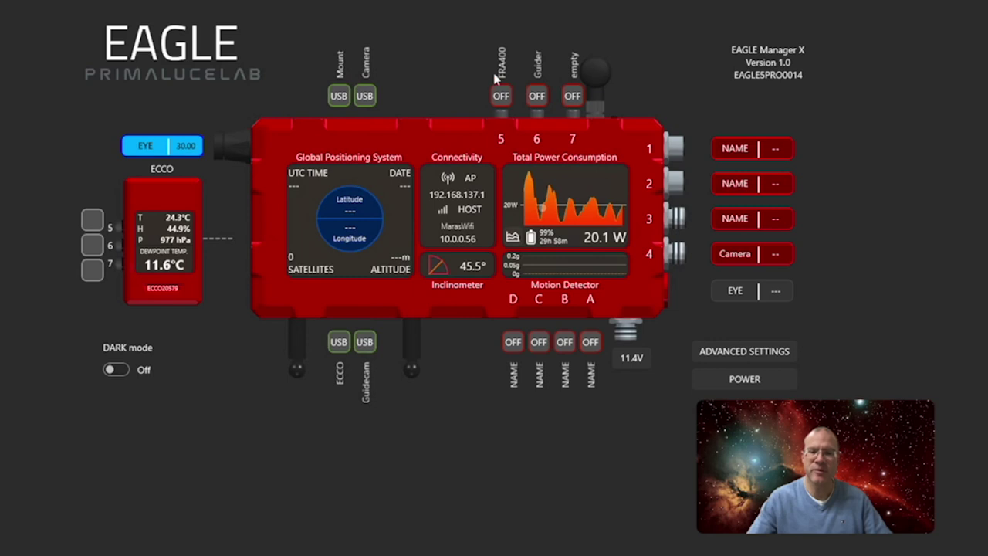
Step: Switch on variable power outputs 7 (empty) and 6 (Guider), and turn both off again
{"action": "left_click", "coordinate": [573, 97]}
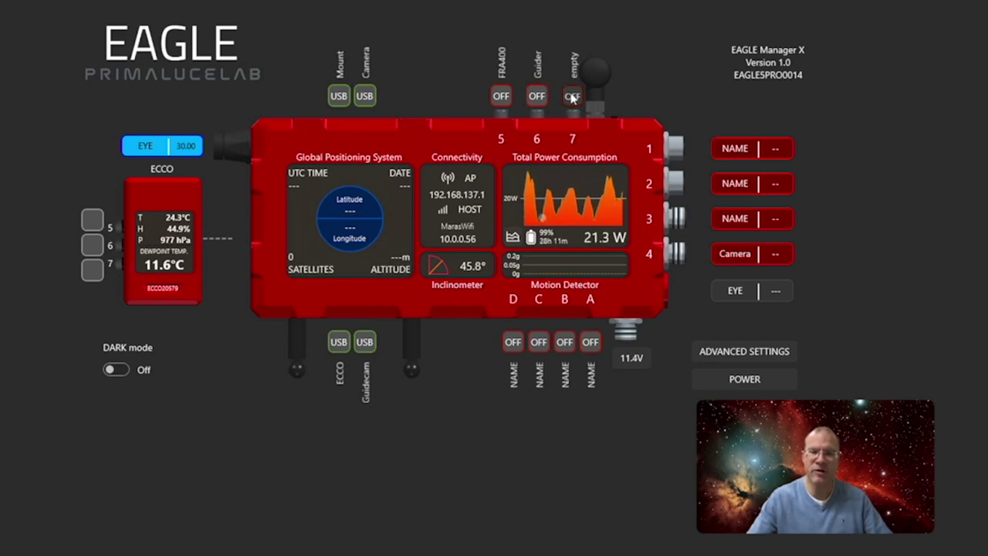
{"action": "left_click", "coordinate": [538, 99]}
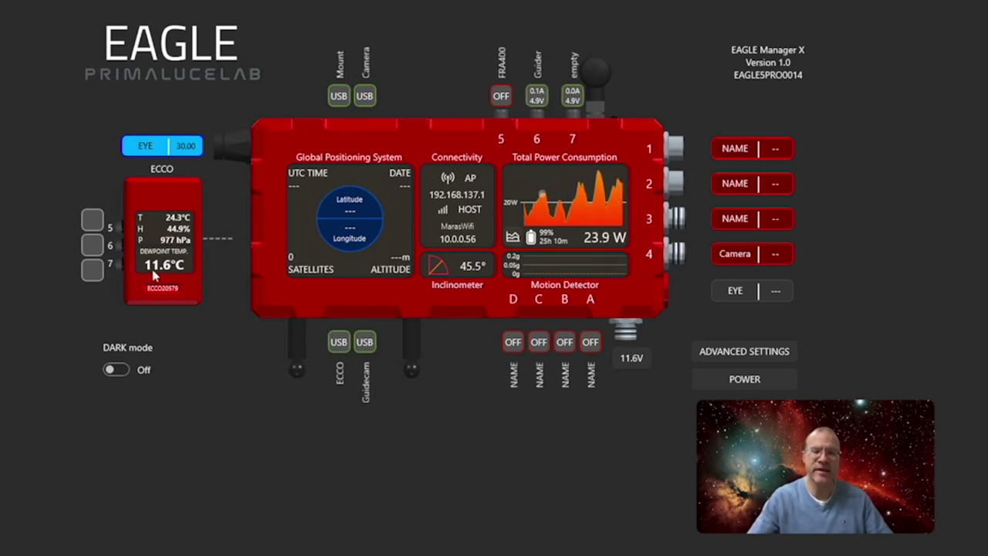
{"action": "left_click", "coordinate": [537, 98]}
{"action": "left_click", "coordinate": [572, 97]}
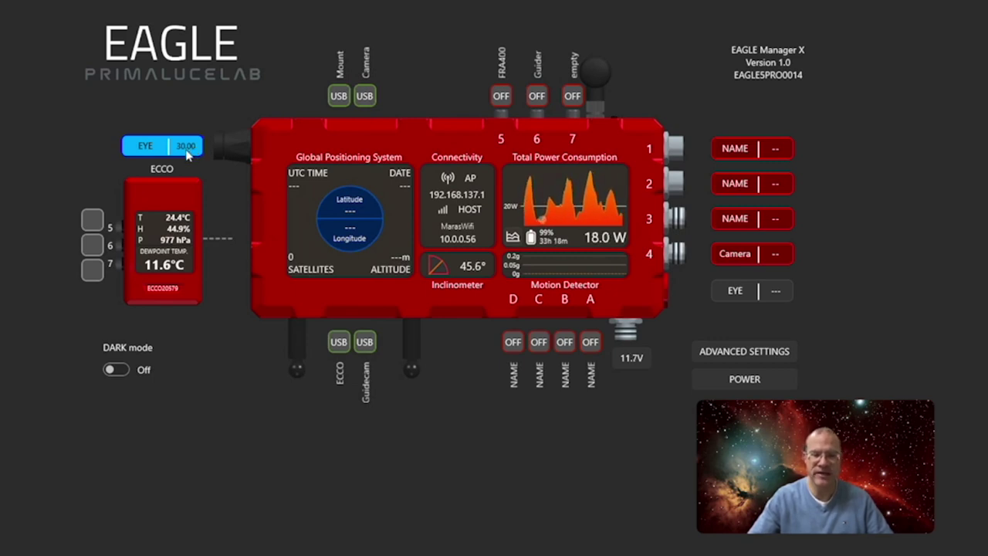
Step: Enable the After Startup port configuration in the advanced settings
{"action": "left_click", "coordinate": [745, 353]}
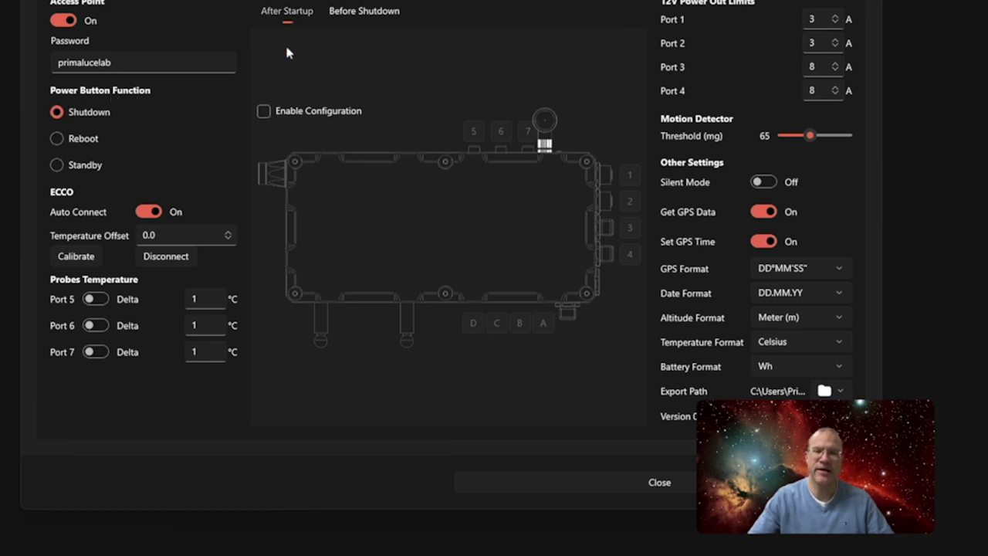
{"action": "left_click", "coordinate": [264, 113]}
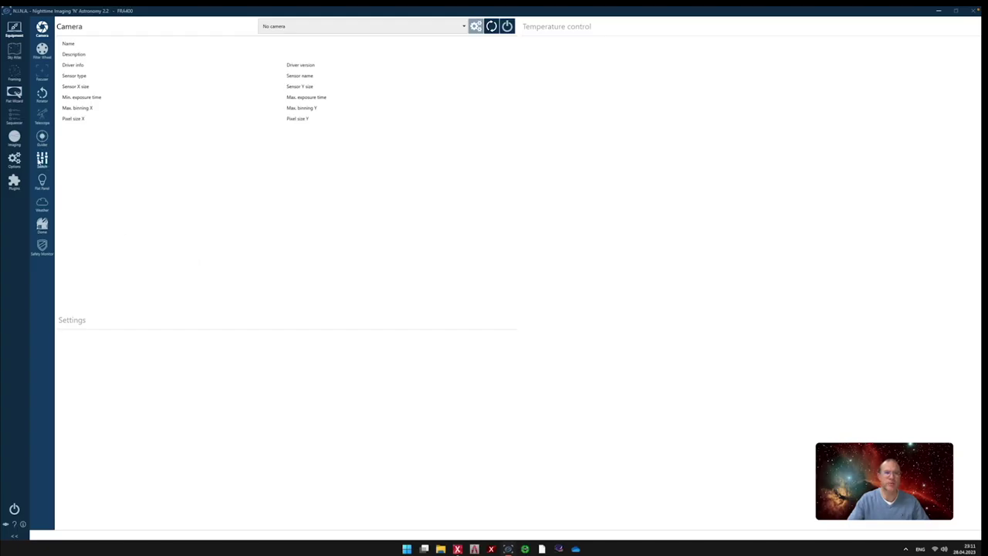
Step: Connect the EAGLE4 switch device and check the readings of the PLL ASCOM Observing Conditions weather device
{"action": "left_click", "coordinate": [42, 159]}
{"action": "left_click", "coordinate": [506, 26]}
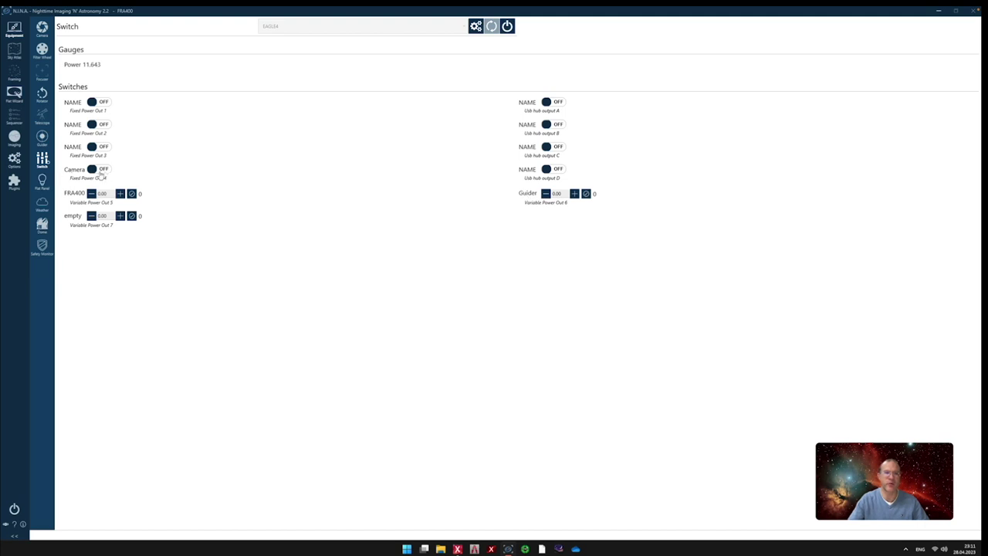
{"action": "left_click", "coordinate": [43, 205]}
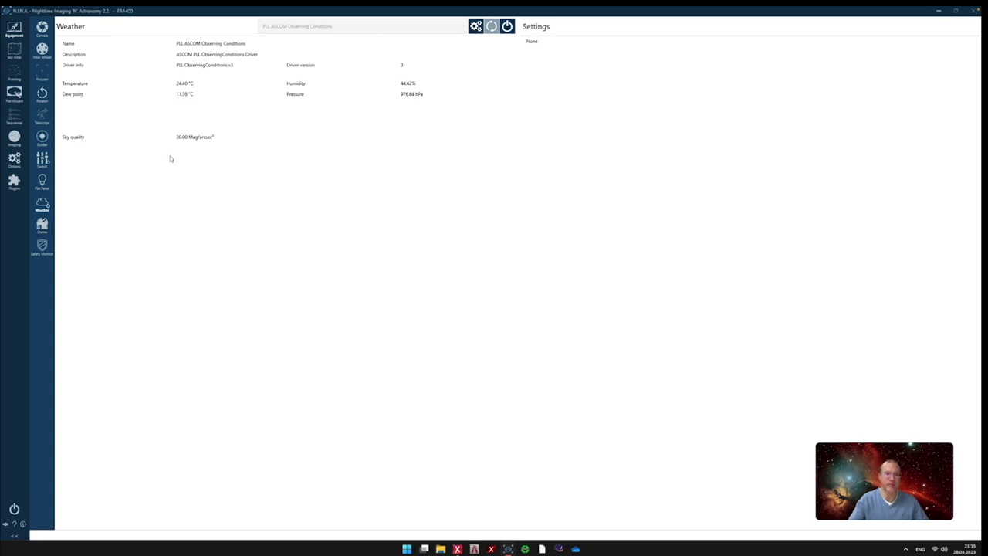
{"action": "left_click", "coordinate": [42, 160]}
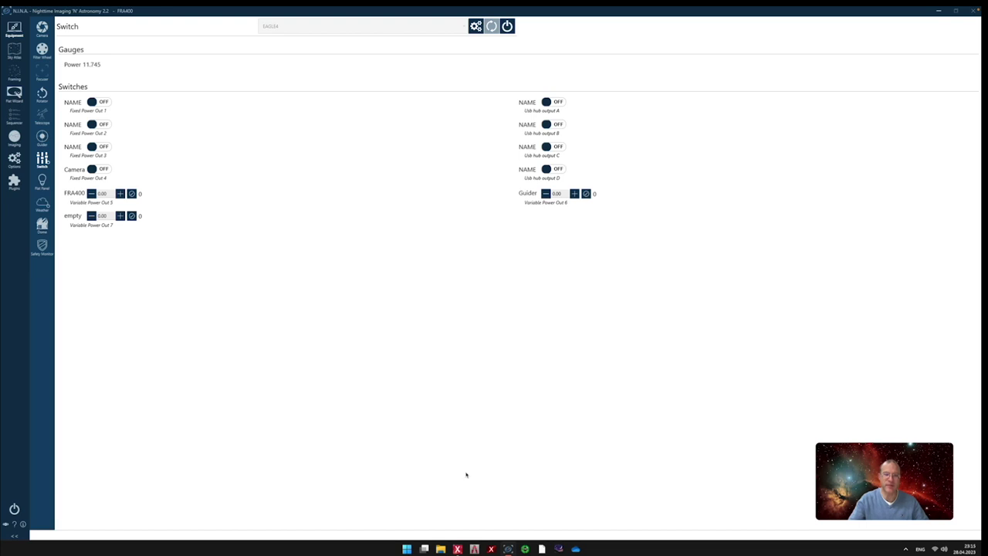
Step: Switch to Stellarium and explore the night sky around Spica and Alterf to locate the Moon
{"action": "left_click", "coordinate": [559, 549]}
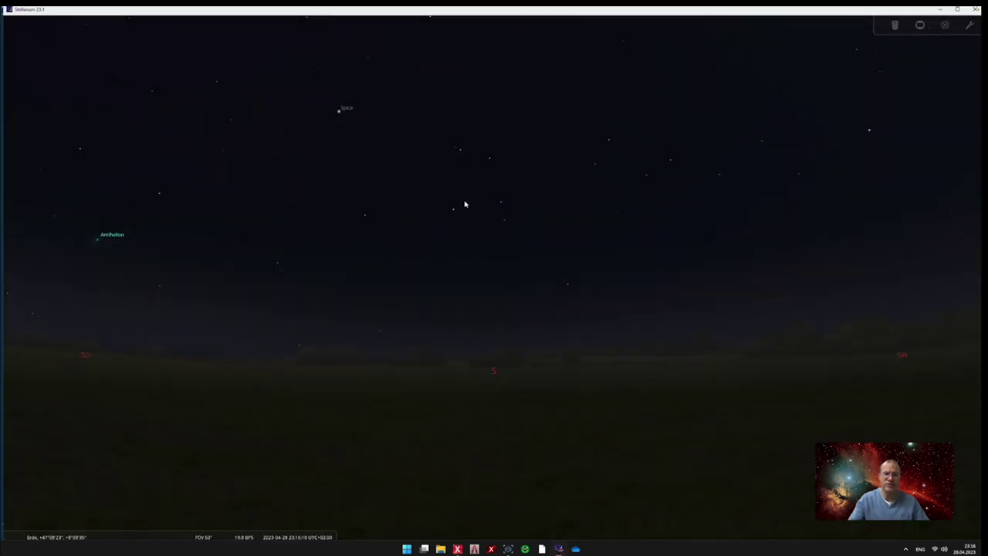
{"action": "left_click_drag", "start_coordinate": [452, 150], "coordinate": [544, 341]}
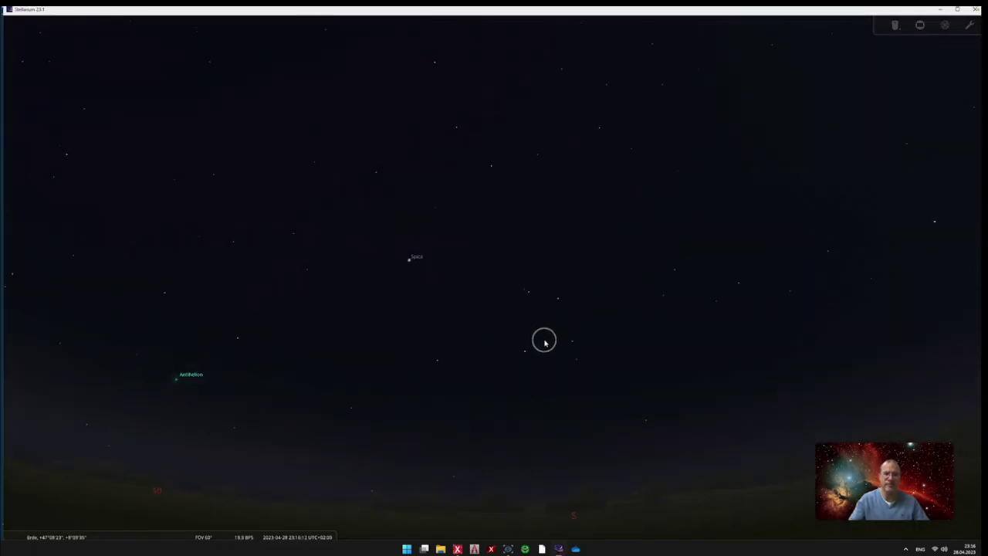
{"action": "scroll", "coordinate": [512, 324], "scroll_direction": "up", "scroll_amount": 3}
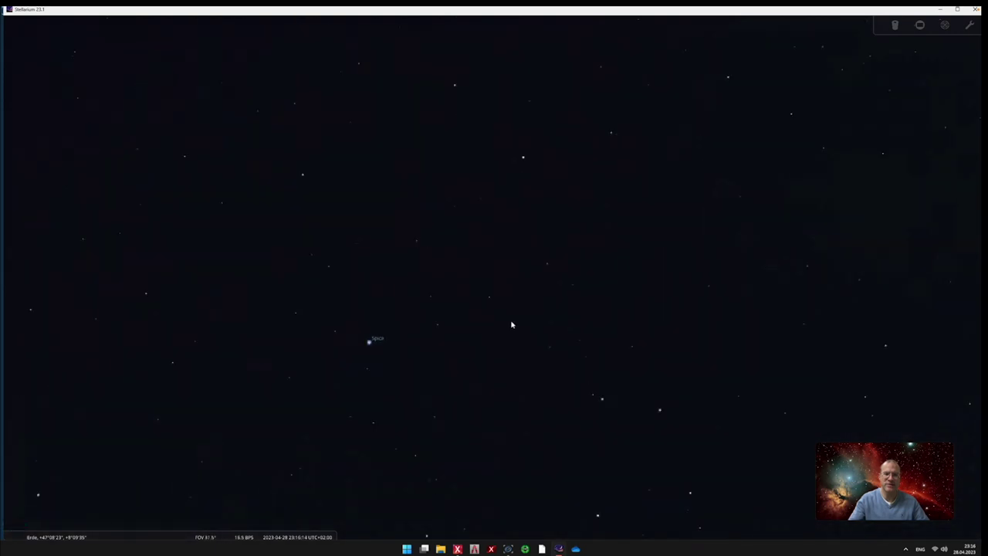
{"action": "scroll", "coordinate": [511, 324], "scroll_direction": "up", "scroll_amount": 3}
{"action": "left_click_drag", "start_coordinate": [300, 355], "coordinate": [457, 317]}
{"action": "scroll", "coordinate": [481, 331], "scroll_direction": "up", "scroll_amount": 3}
{"action": "left_click", "coordinate": [492, 354]}
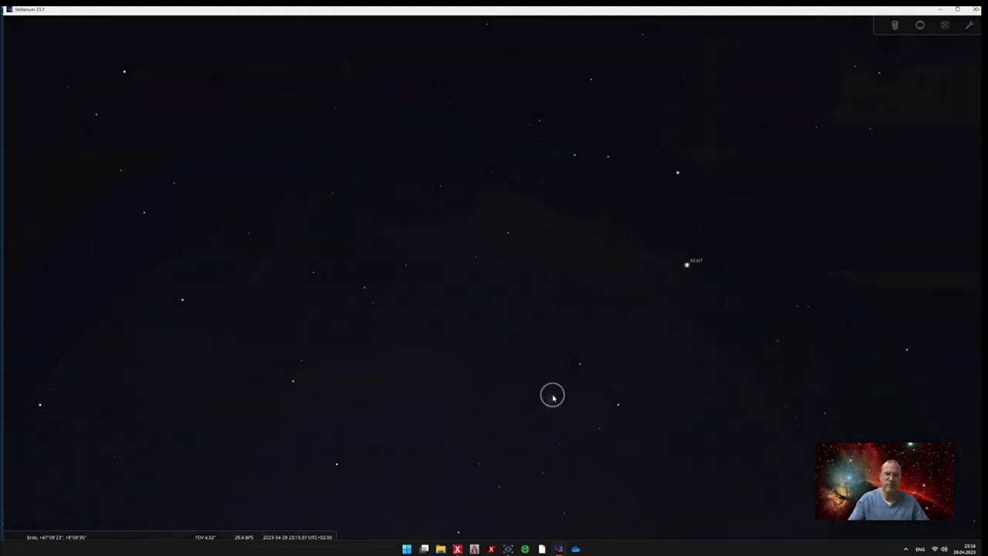
{"action": "key", "text": "slash"}
{"action": "left_click", "coordinate": [563, 311]}
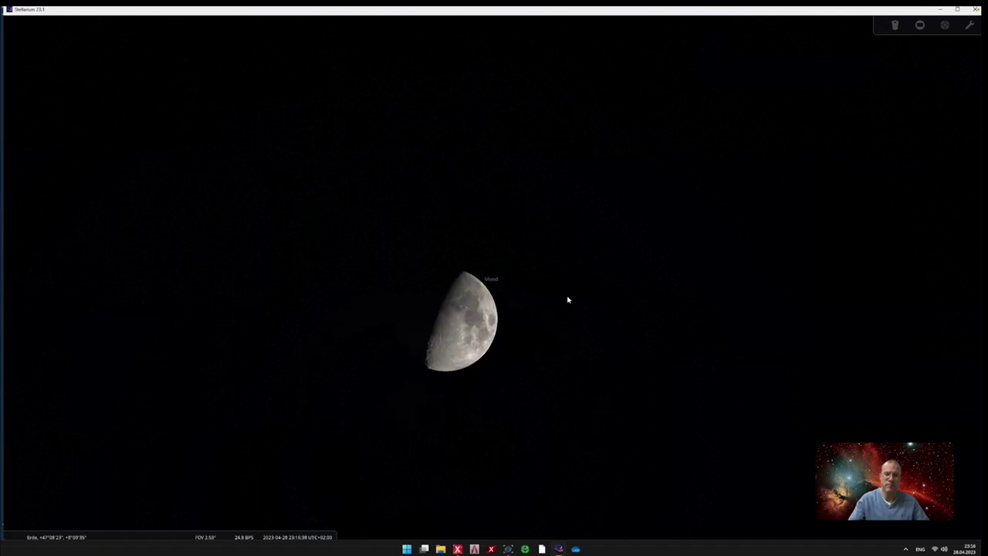
Step: Examine the Moon's surface up close, including the craters along its shadow edge, and return to a view of the whole Moon
{"action": "scroll", "coordinate": [568, 300], "scroll_direction": "up", "scroll_amount": 5}
{"action": "left_click", "coordinate": [581, 294]}
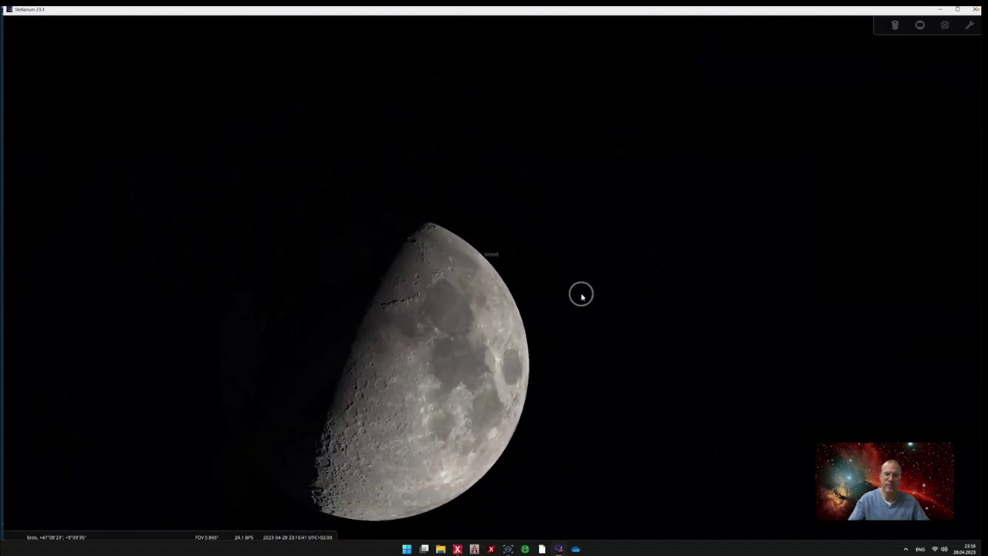
{"action": "scroll", "coordinate": [582, 300], "scroll_direction": "up", "scroll_amount": 4}
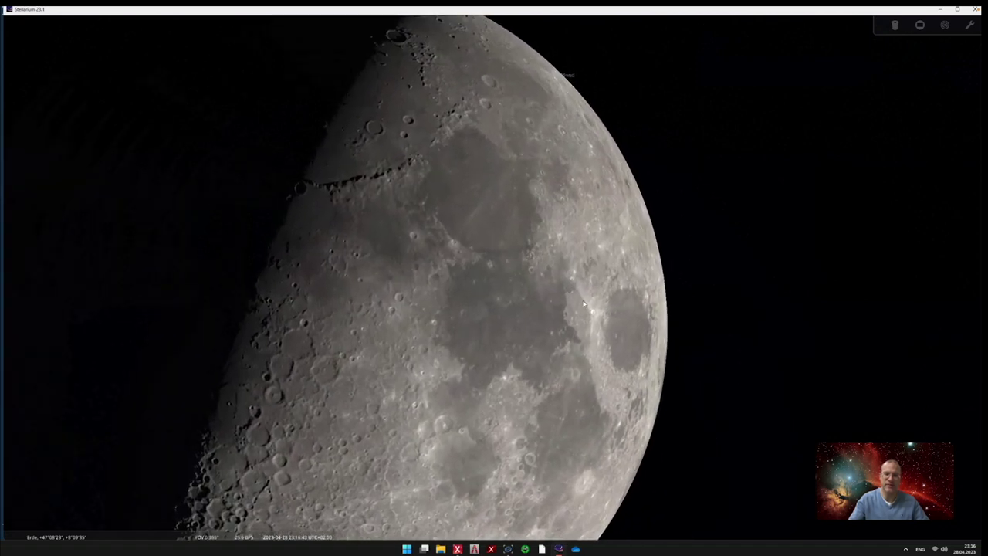
{"action": "left_click", "coordinate": [509, 264]}
{"action": "scroll", "coordinate": [525, 229], "scroll_direction": "up", "scroll_amount": 1}
{"action": "left_click", "coordinate": [477, 165]}
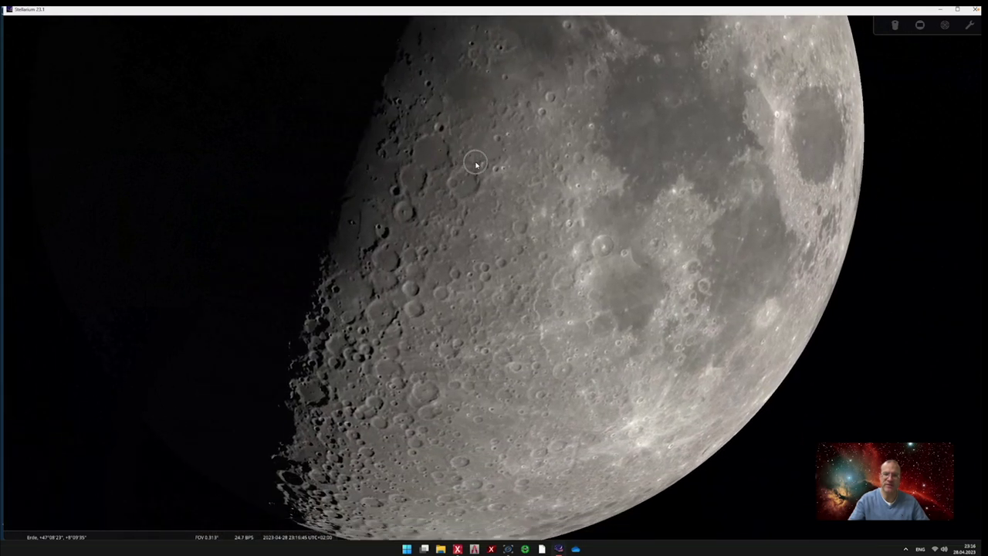
{"action": "scroll", "coordinate": [477, 164], "scroll_direction": "up", "scroll_amount": 3}
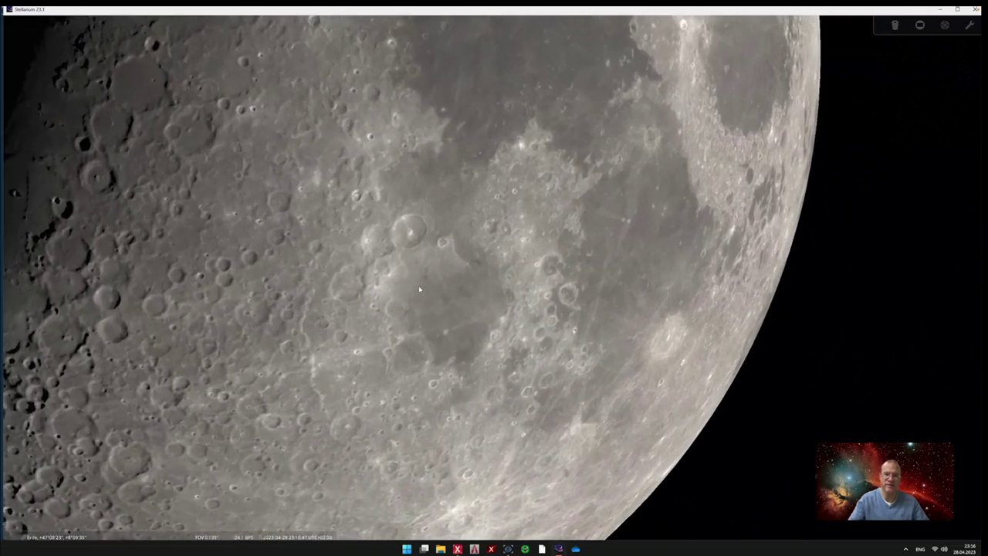
{"action": "left_click_drag", "start_coordinate": [420, 289], "coordinate": [545, 290]}
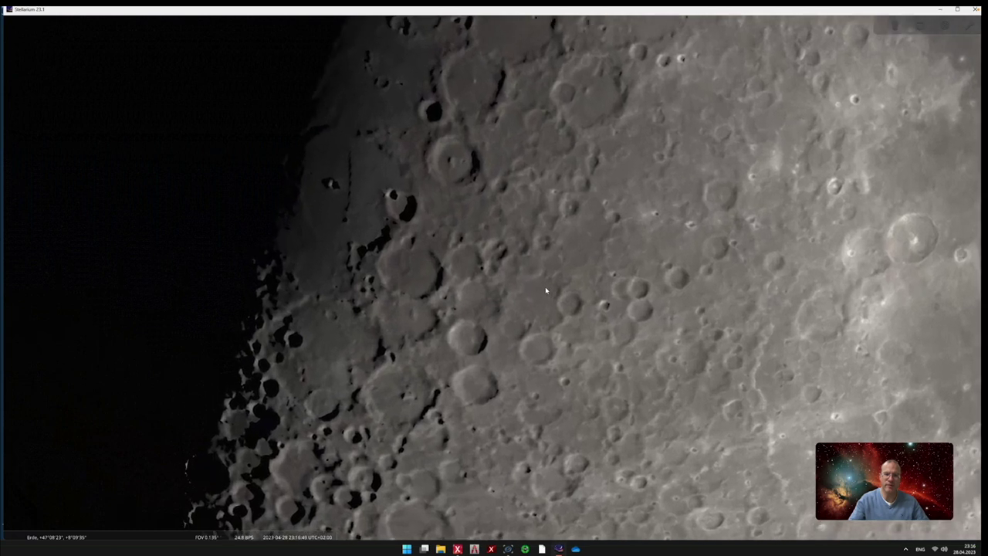
{"action": "scroll", "coordinate": [545, 290], "scroll_direction": "down", "scroll_amount": 5}
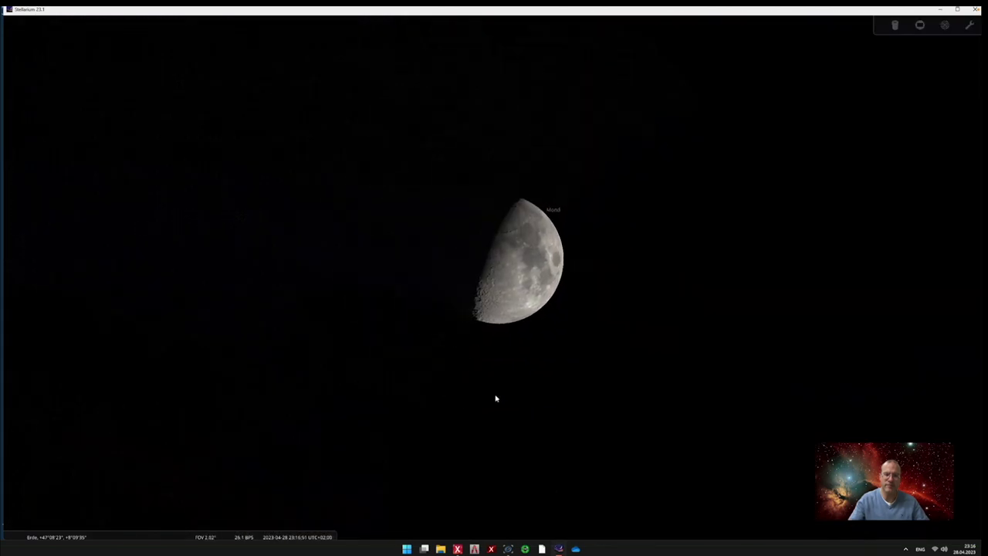